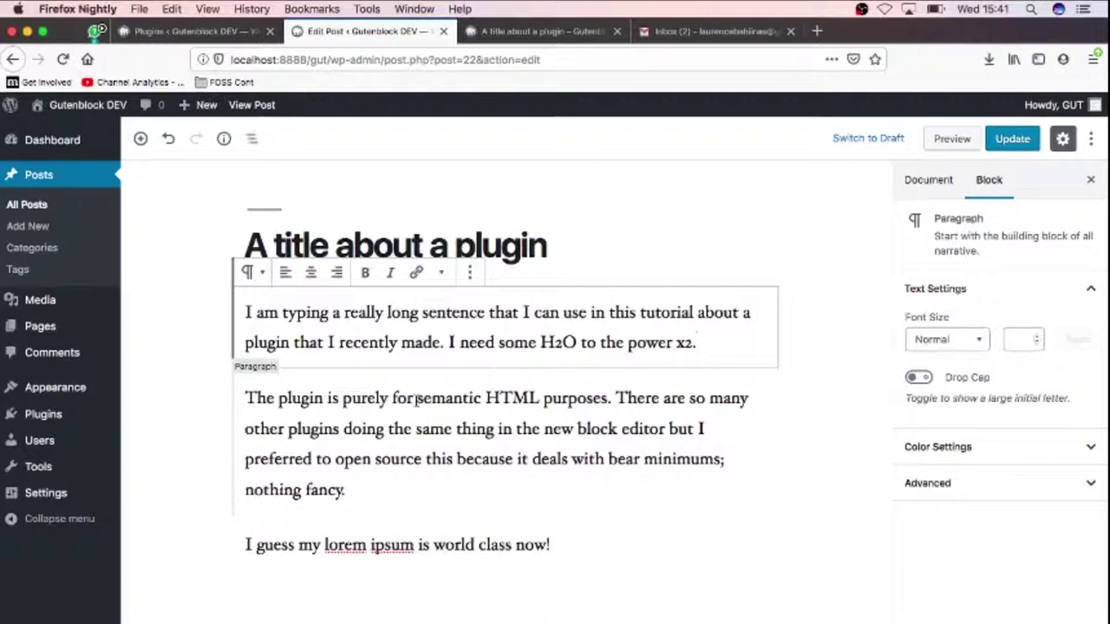
Deactivate the Simple HTML Rich Text for Block Editor plugin, retrying after the expired-link error.
click(441, 275)
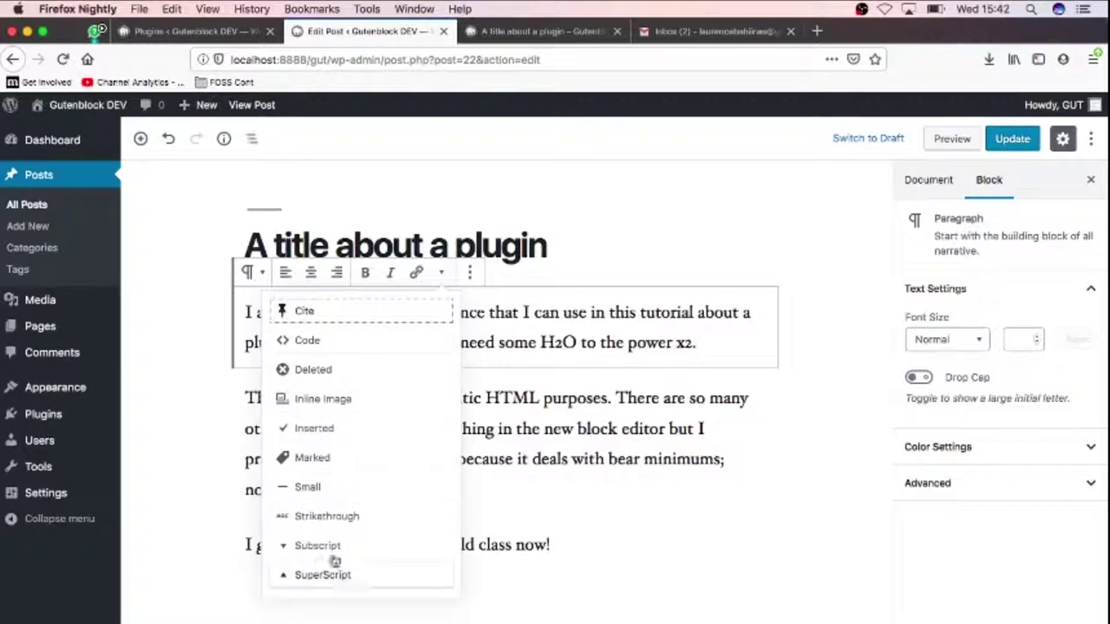
click(224, 31)
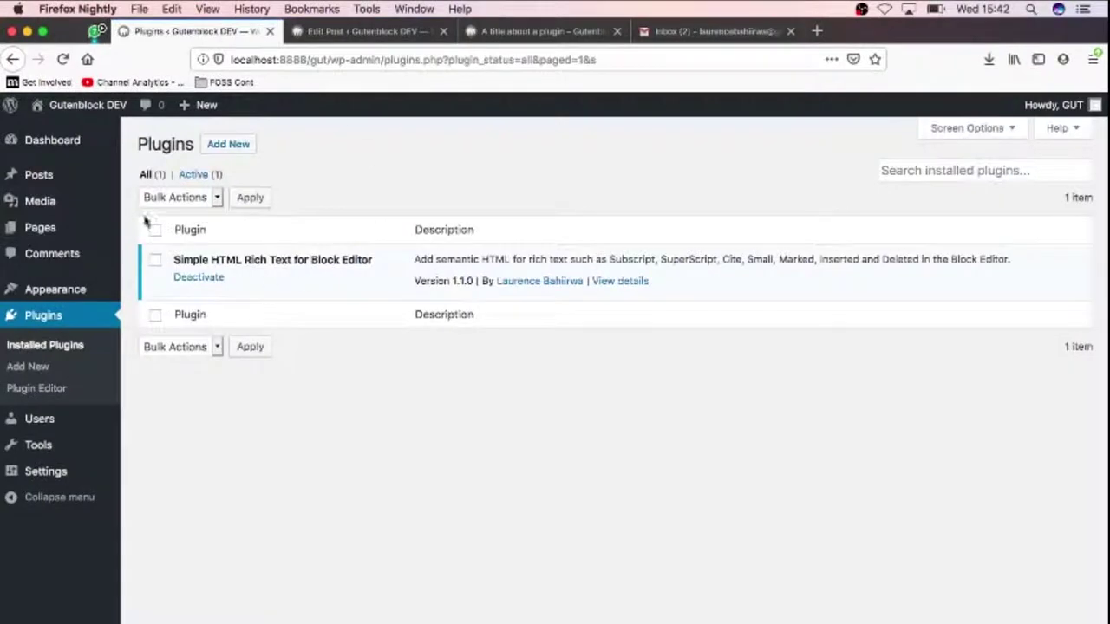
click(209, 277)
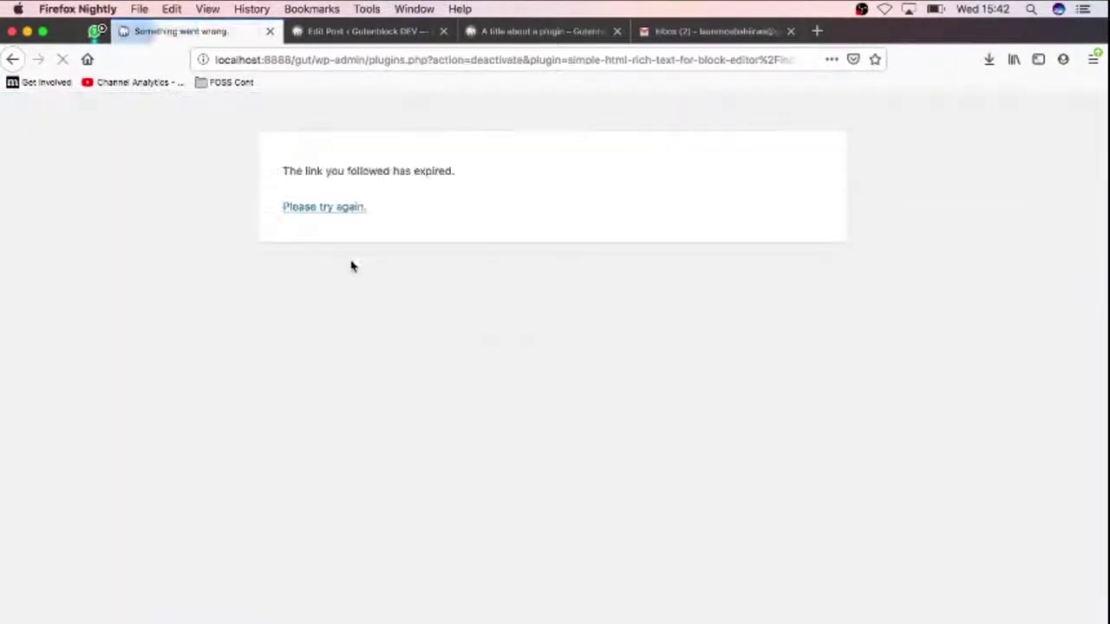
click(338, 216)
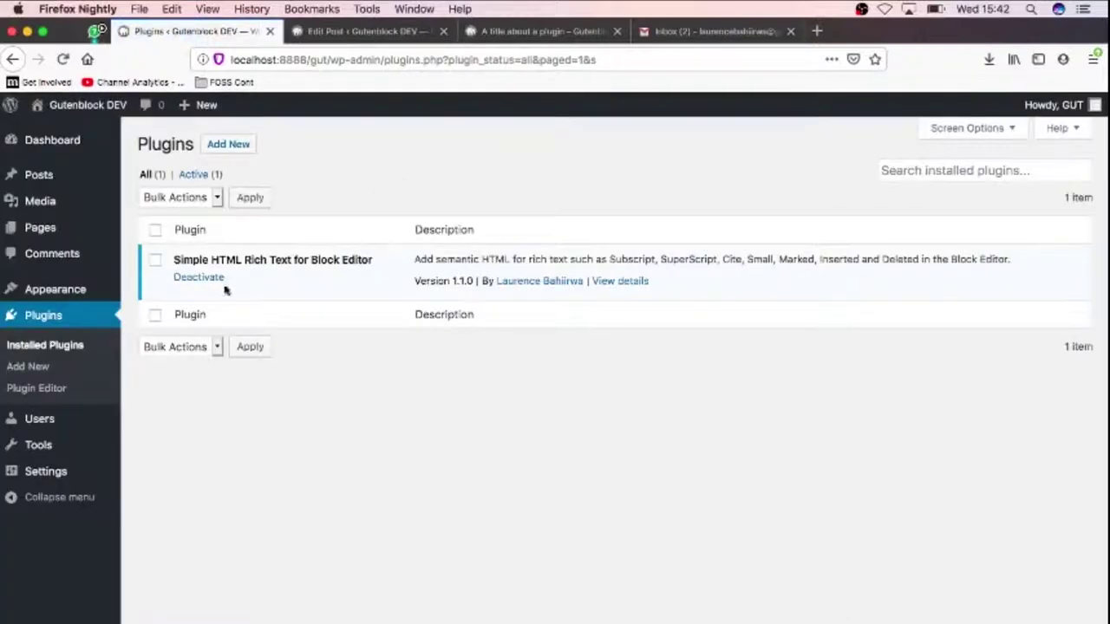
click(213, 277)
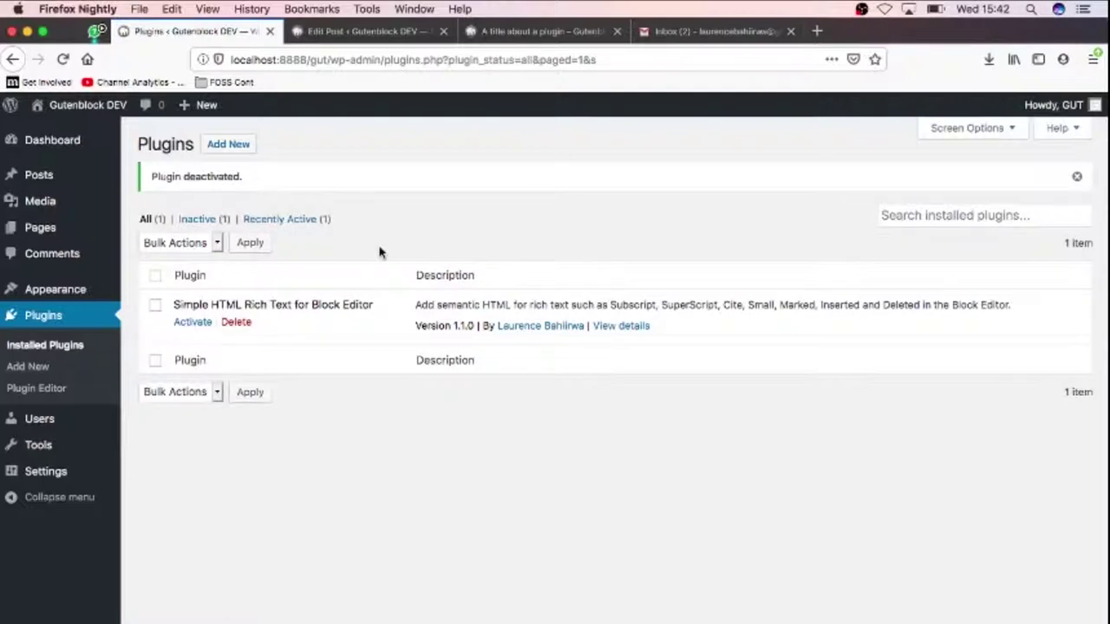
Reload the post editor, choosing Leave Page when prompted.
click(374, 33)
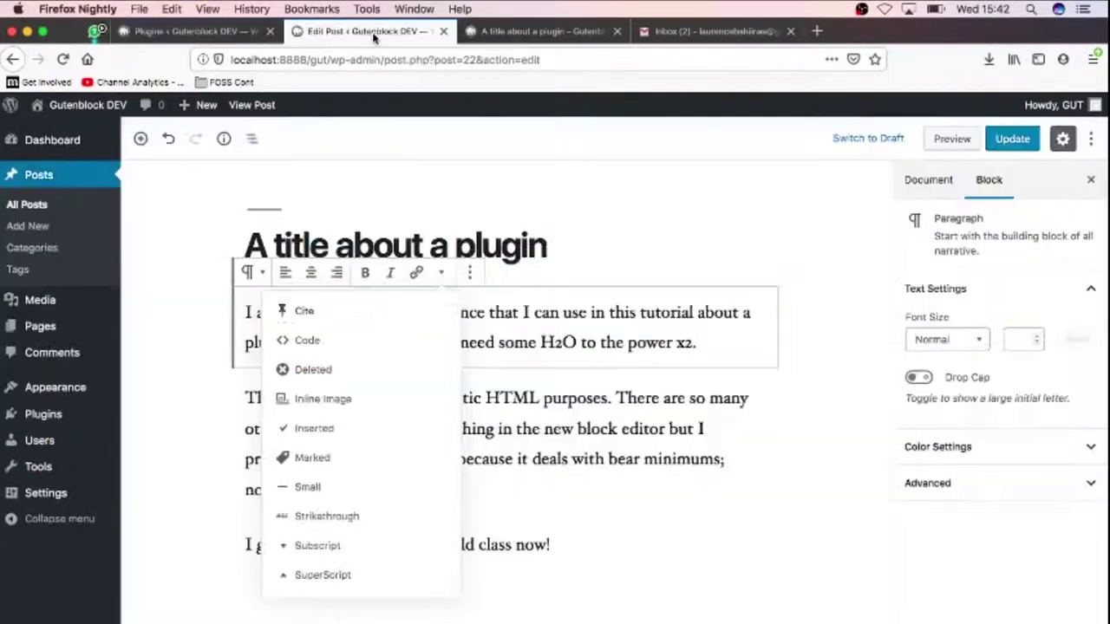
key(super+r)
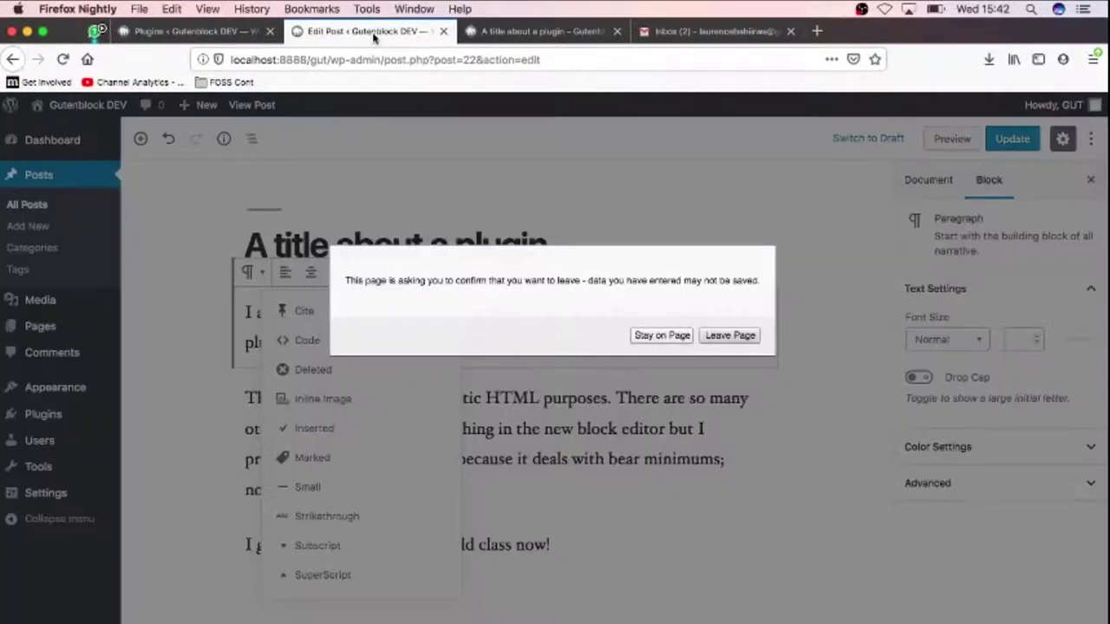
click(662, 335)
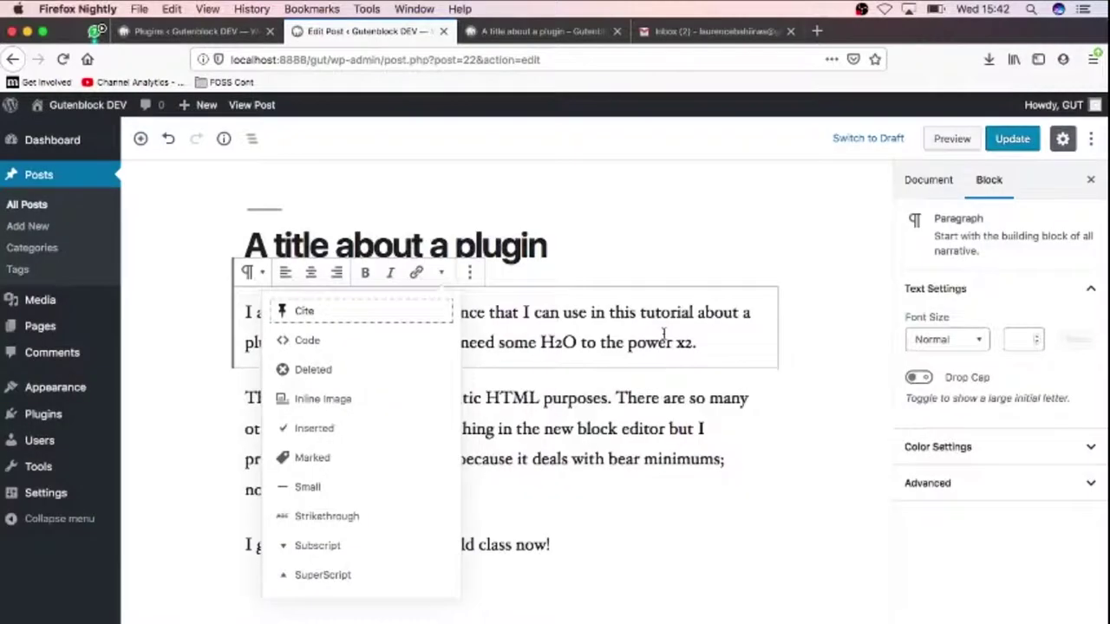
click(1013, 139)
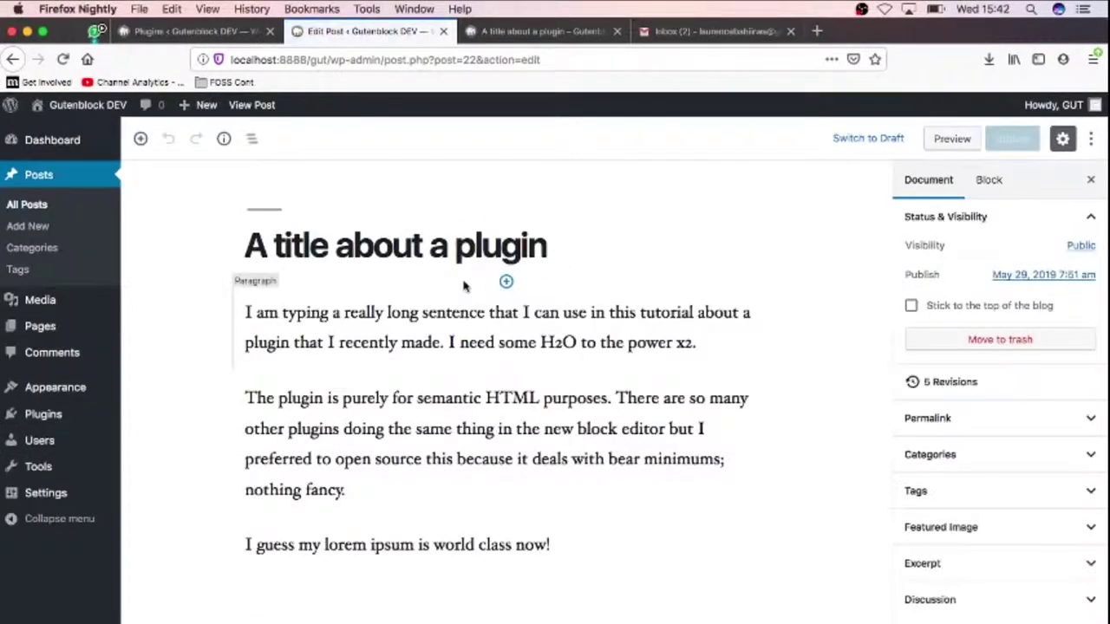
Confirm the paragraph's format dropdown now lists only Code, Inline image and Strikethrough.
click(457, 314)
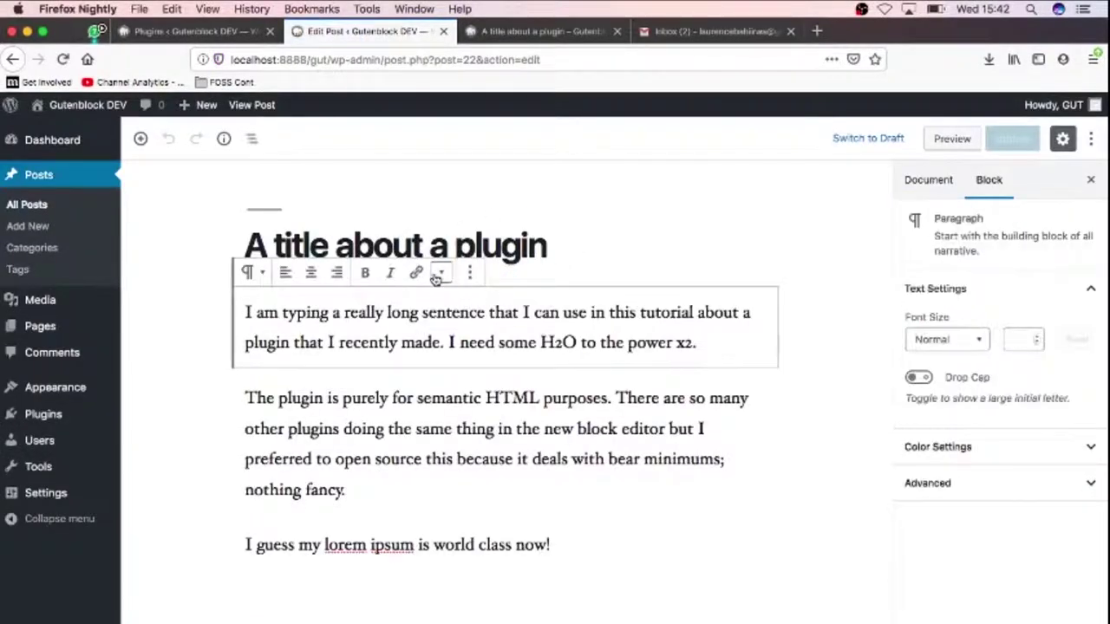
click(440, 275)
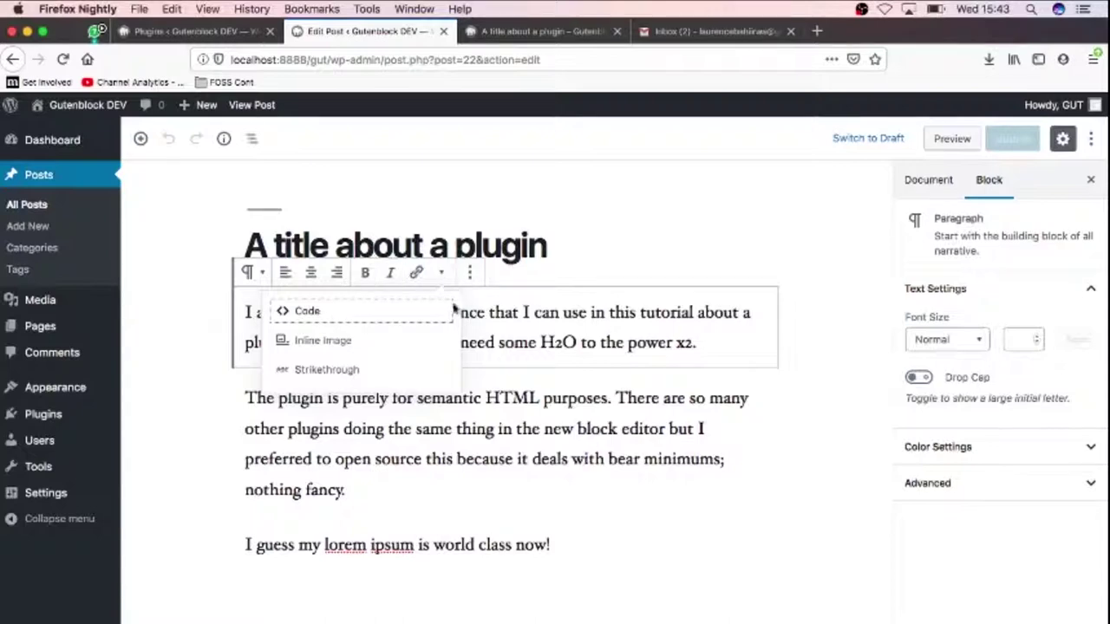
click(201, 32)
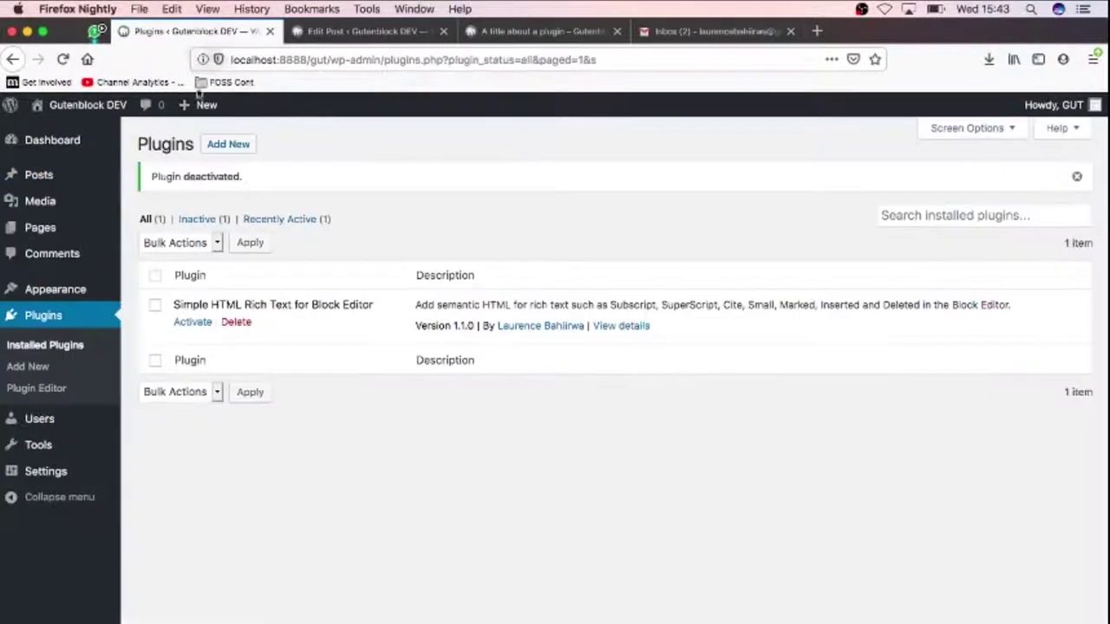
Reactivate the Simple HTML Rich Text plugin and reload the published post before returning to the editor.
click(202, 324)
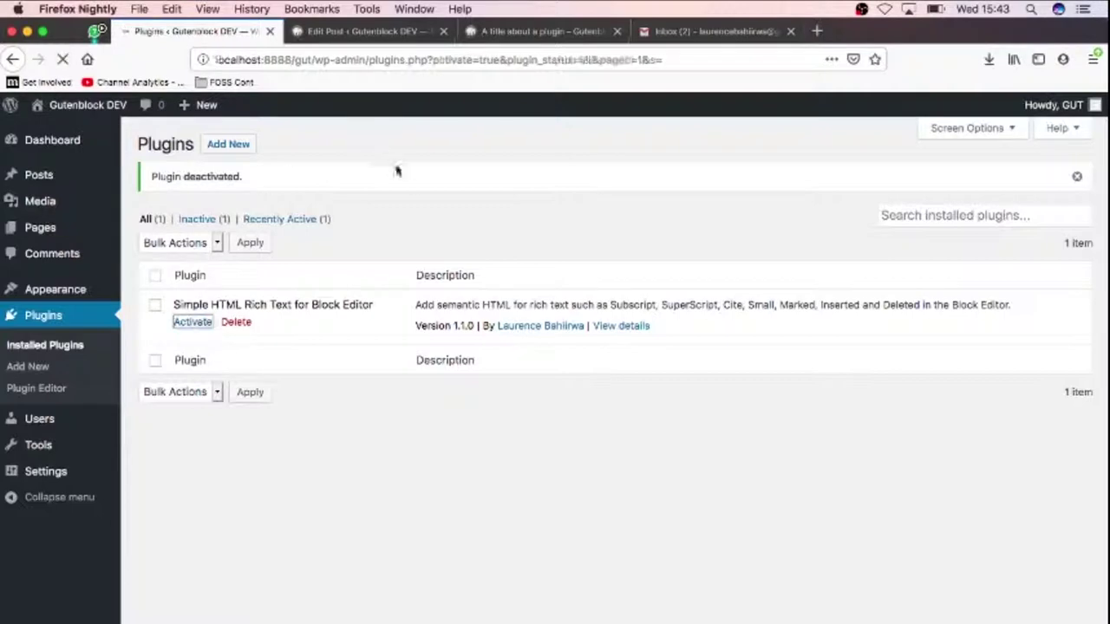
click(350, 32)
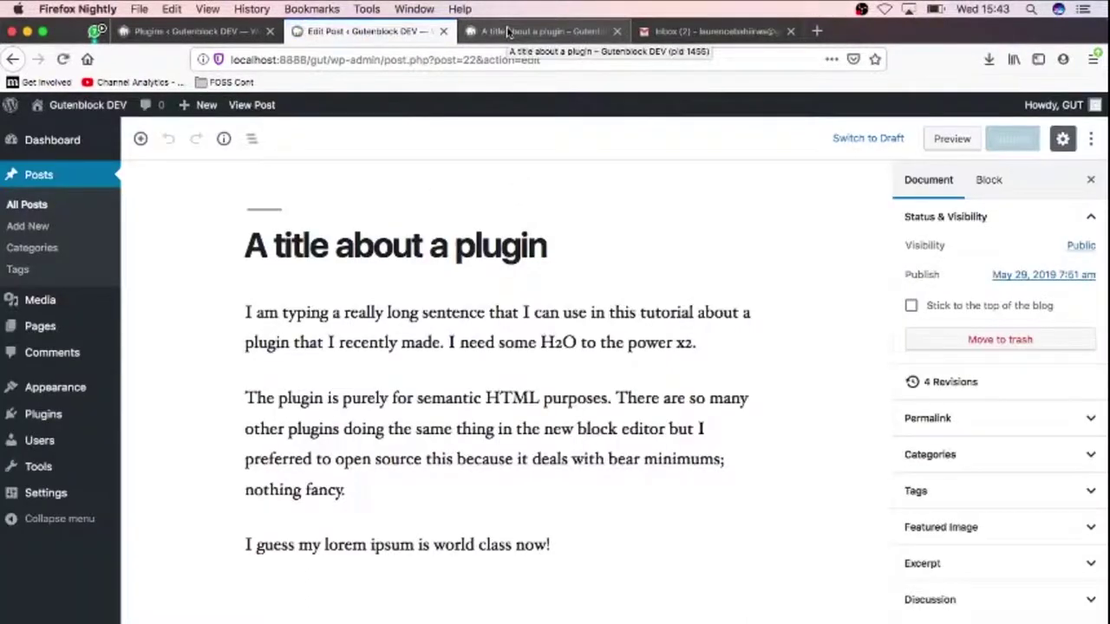
click(510, 32)
key(super+r)
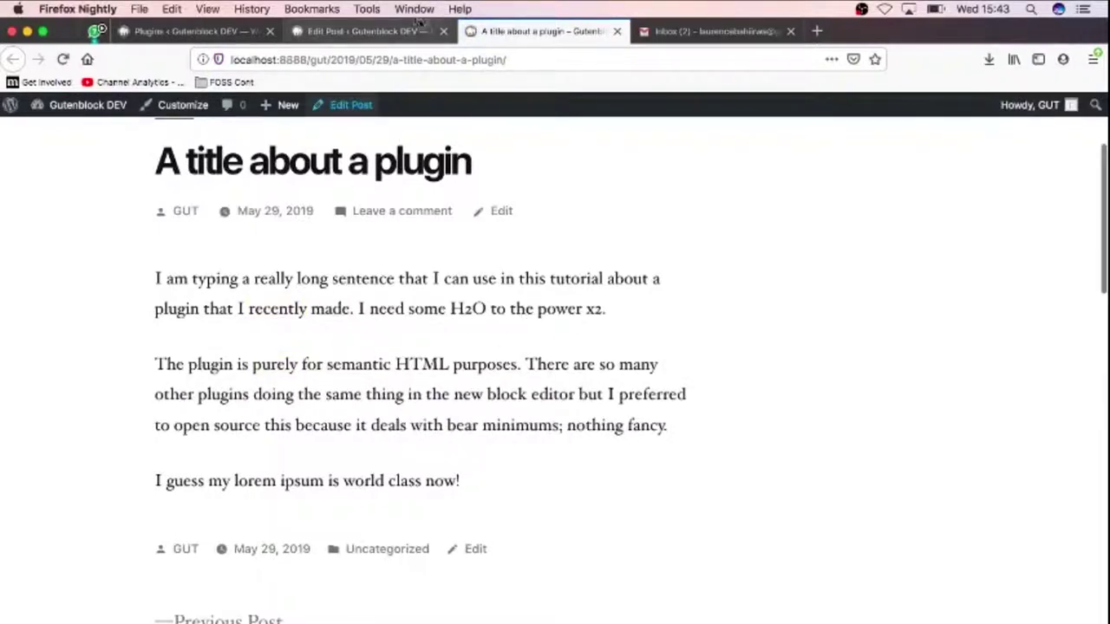
click(376, 35)
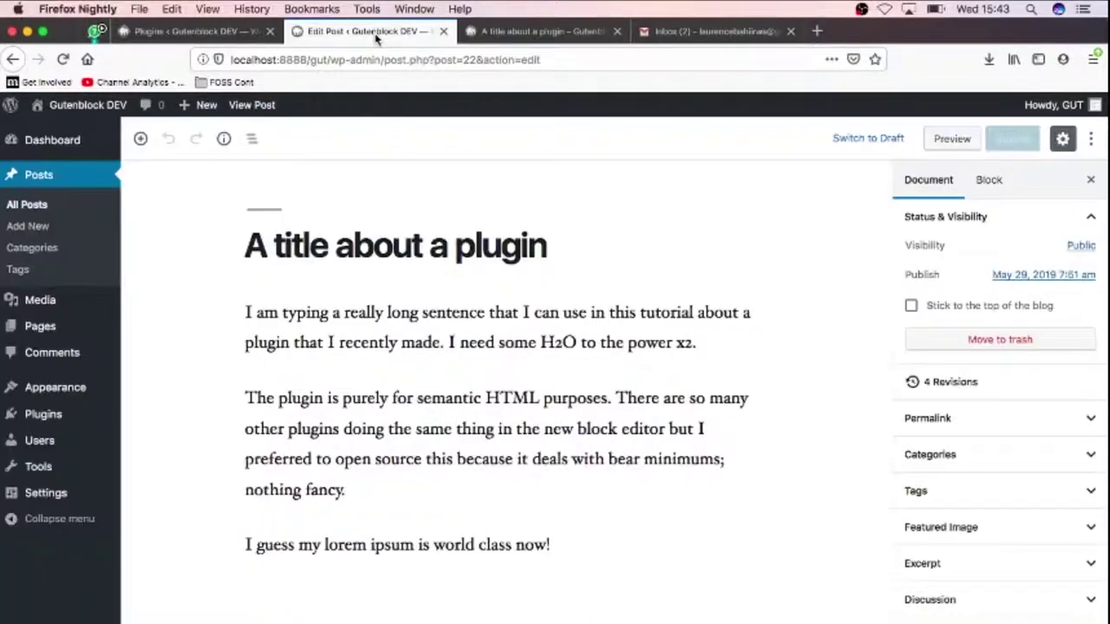
Make the 2 in H2O subscript and the 2 after x superscript.
click(564, 342)
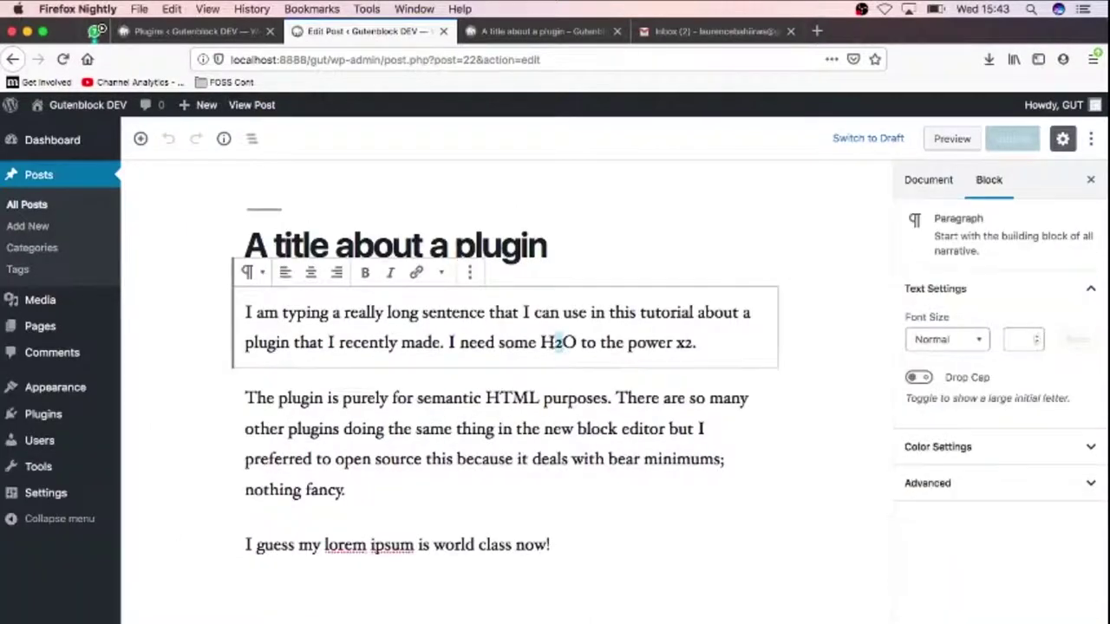
click(441, 274)
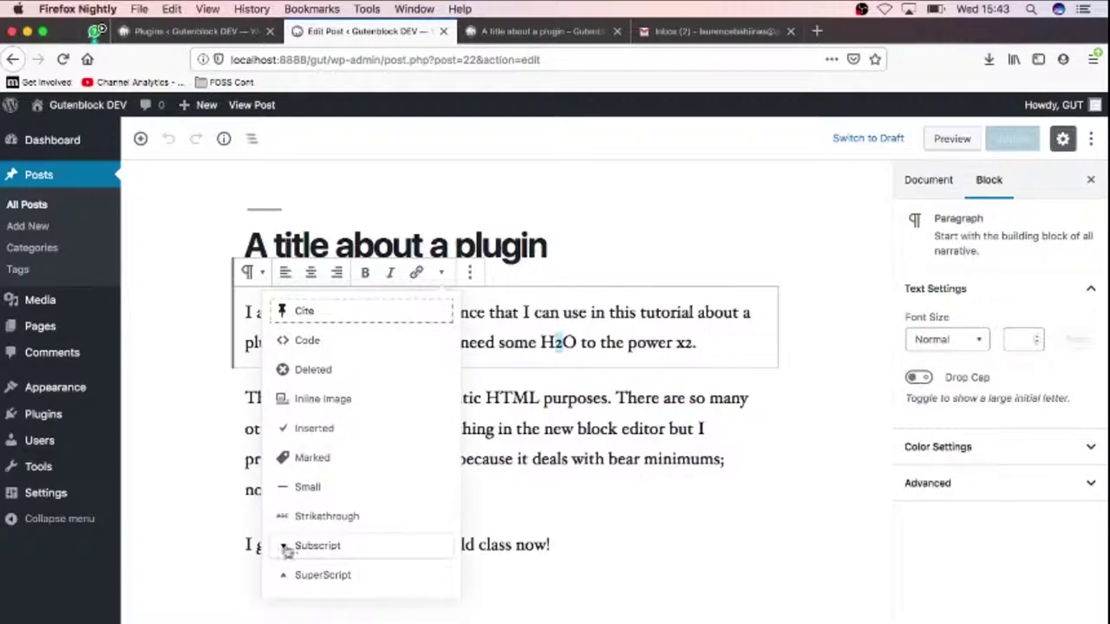
click(319, 546)
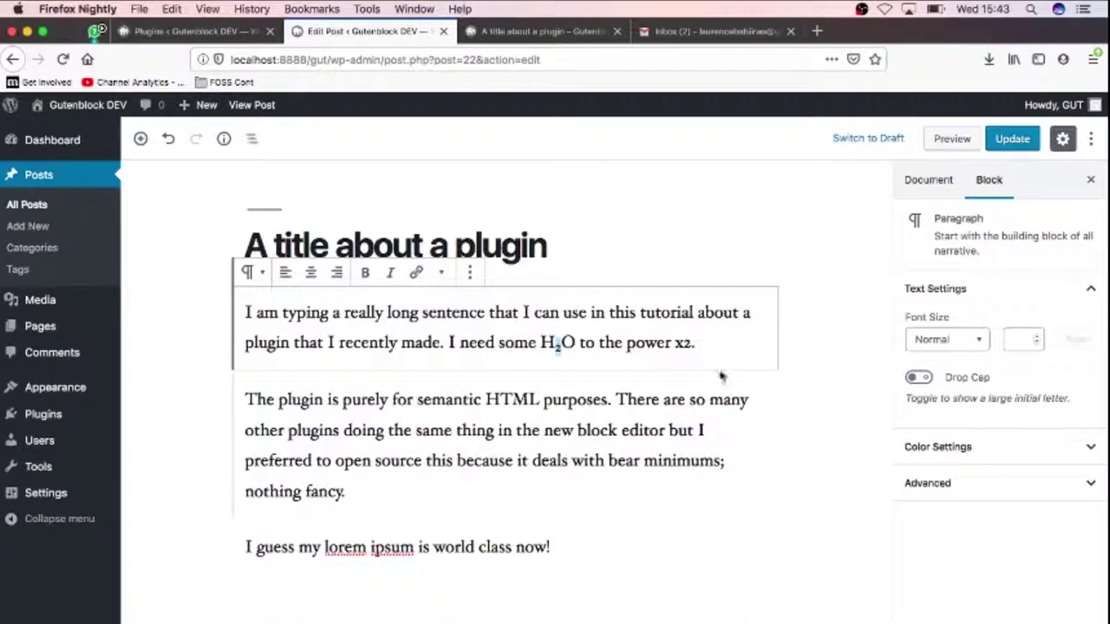
drag(692, 343, 683, 343)
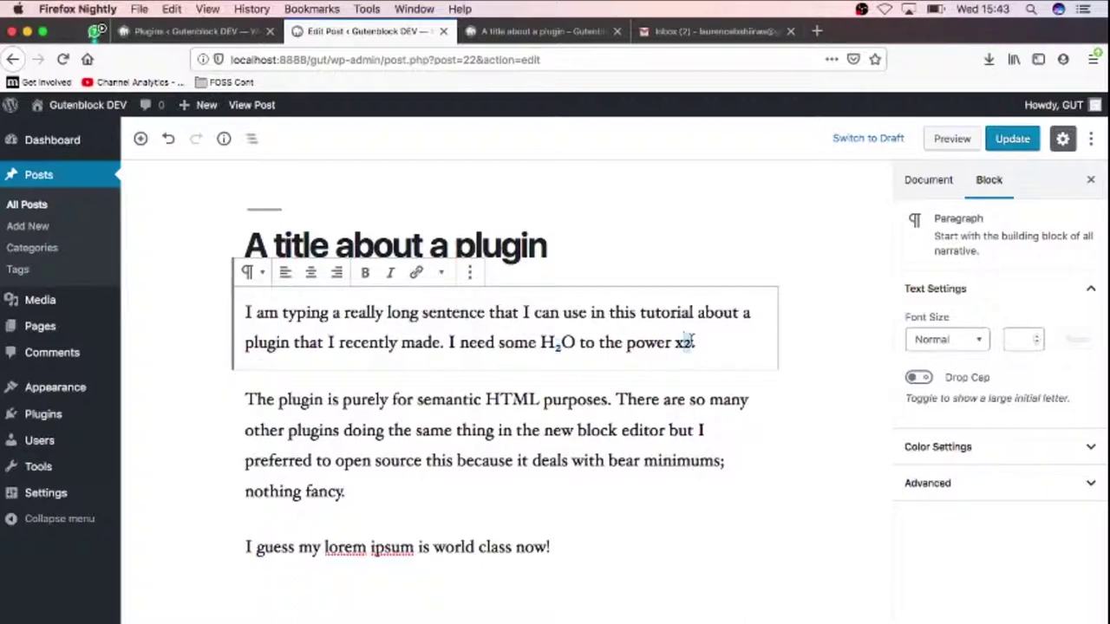
click(467, 276)
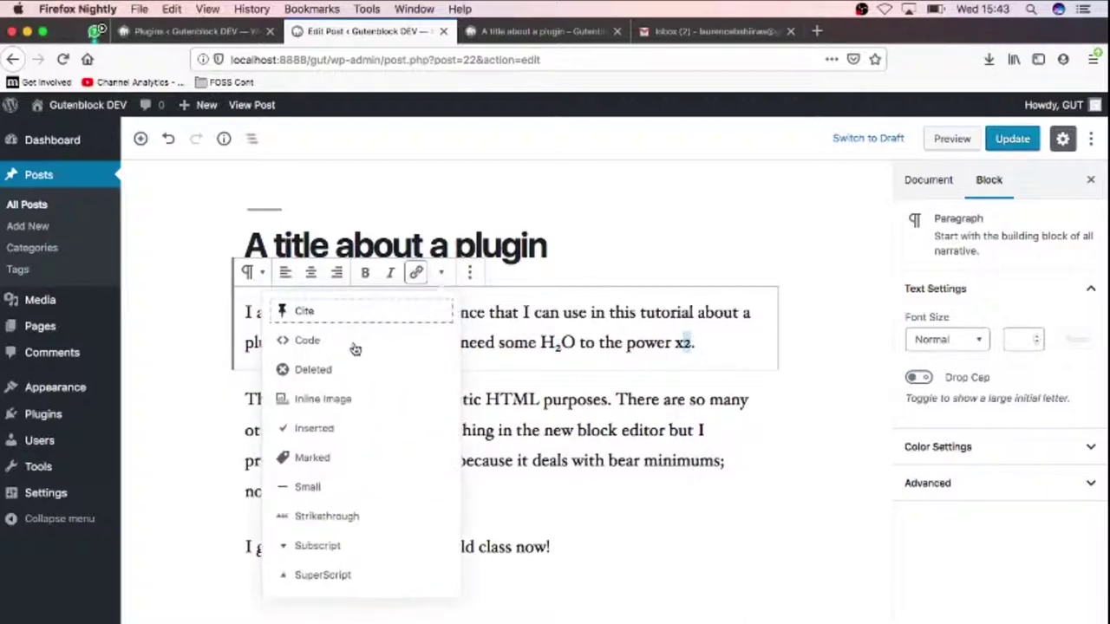
click(306, 576)
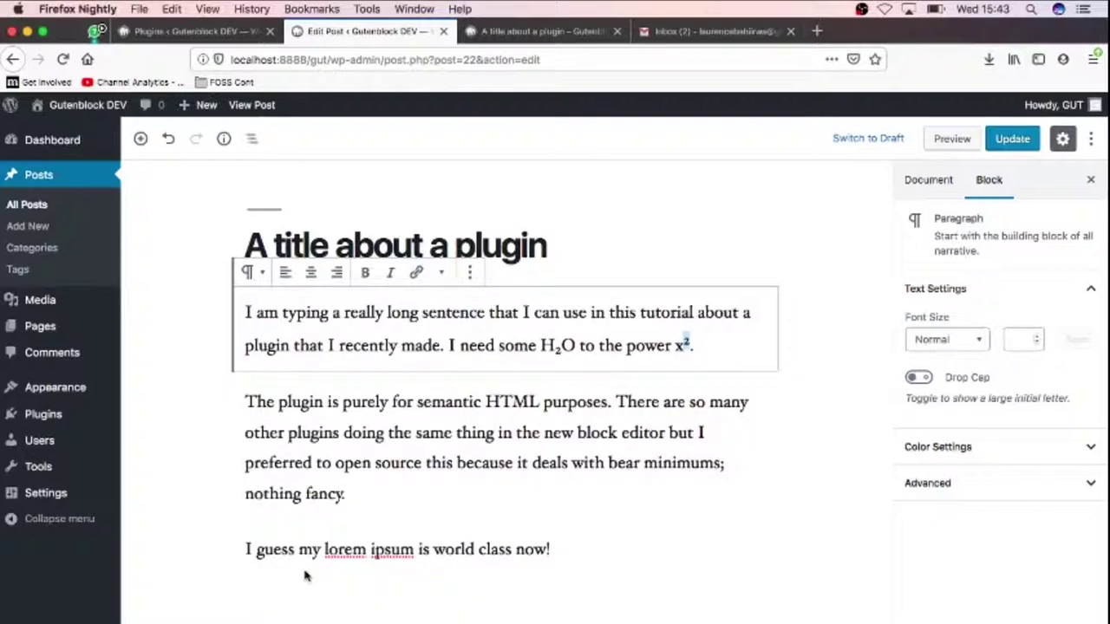
Format 'recently' as Deleted and 'semantic' as Small text.
double_click(364, 343)
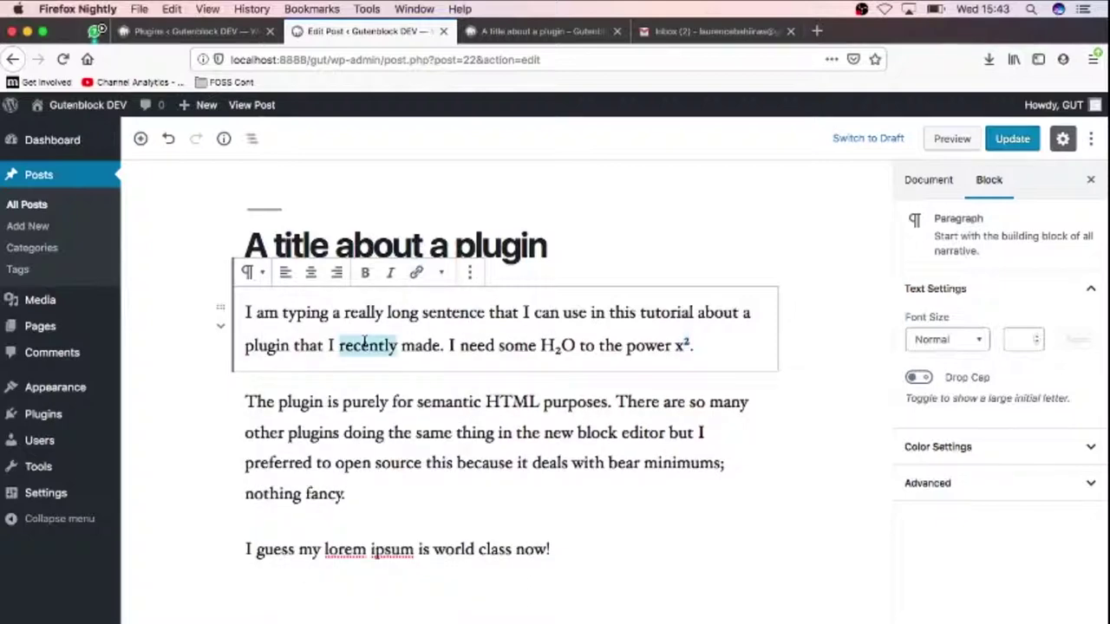
click(438, 274)
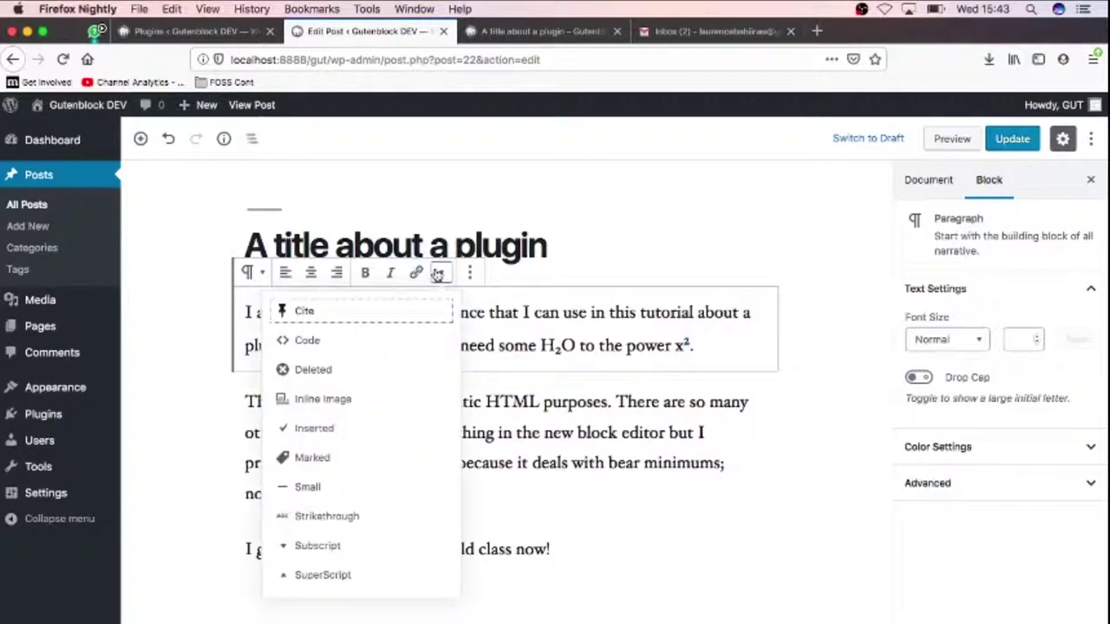
click(341, 368)
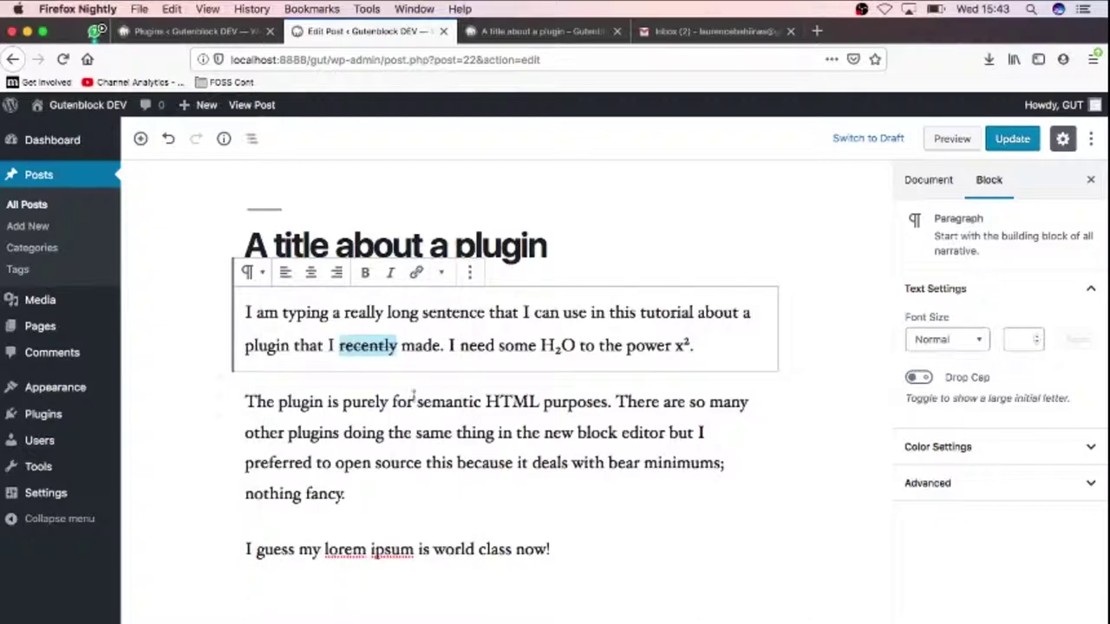
double_click(431, 402)
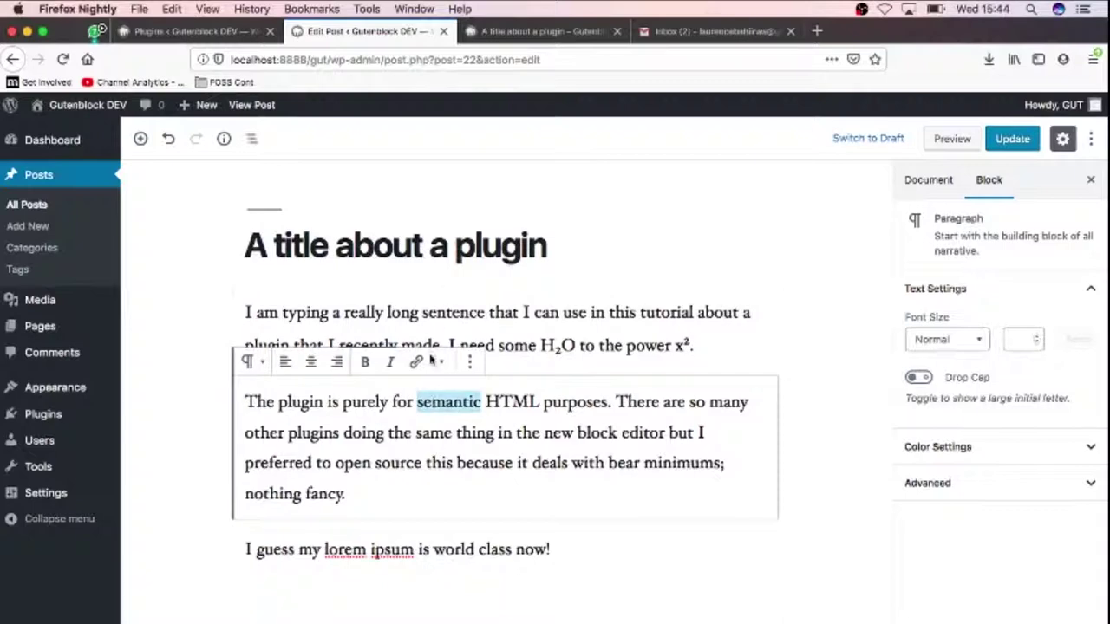
click(443, 362)
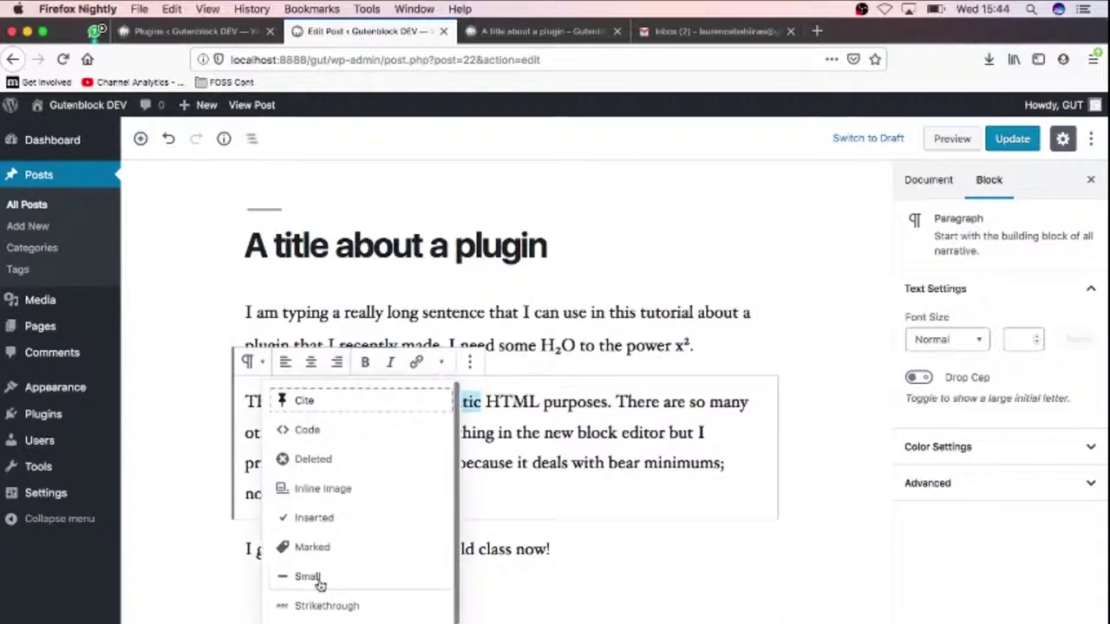
click(324, 577)
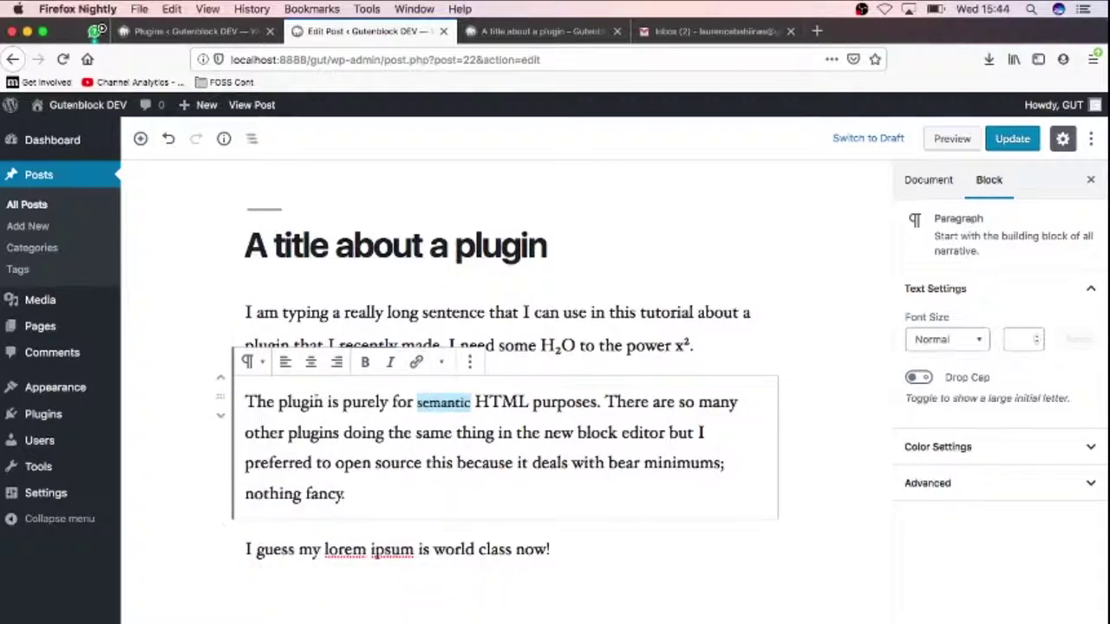
Mark 'plugin' as Inserted and 'open source' as Marked, then update the post.
double_click(301, 401)
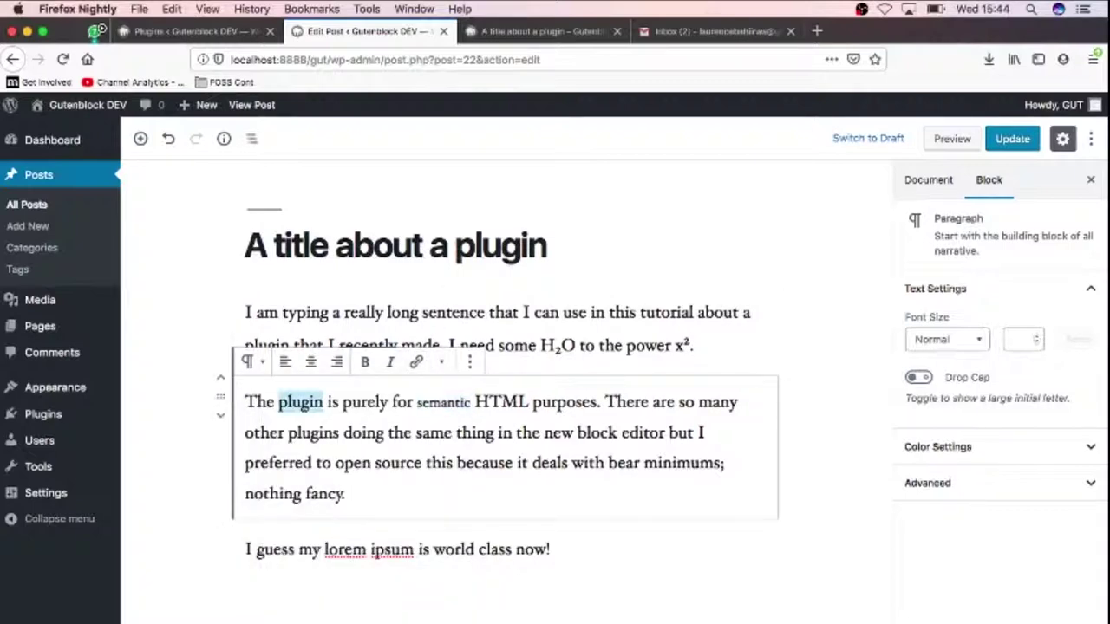
click(442, 363)
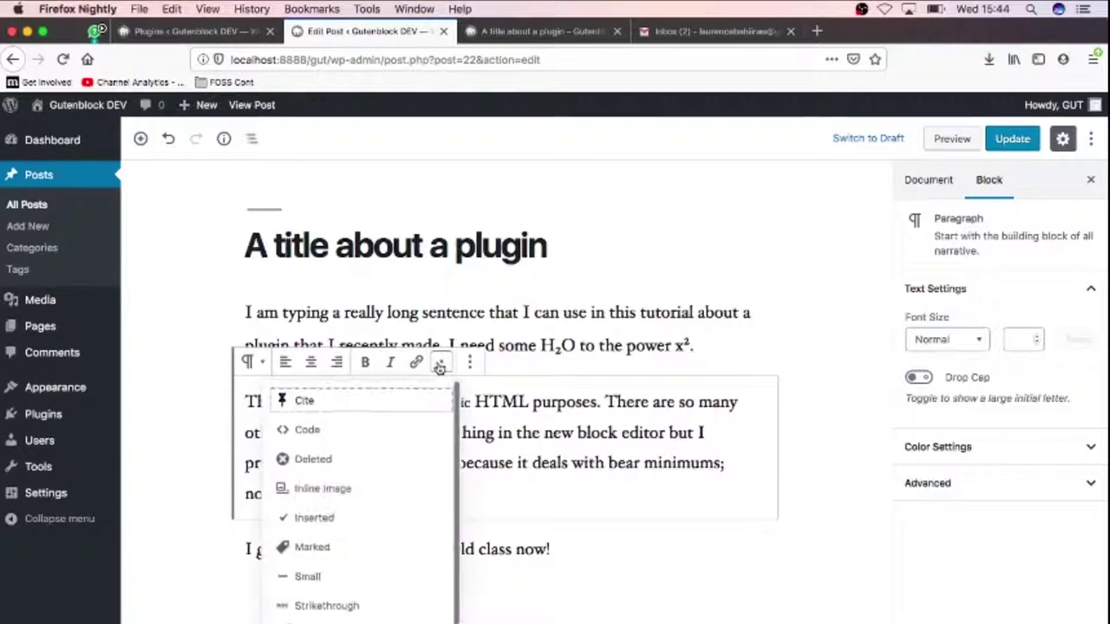
click(316, 518)
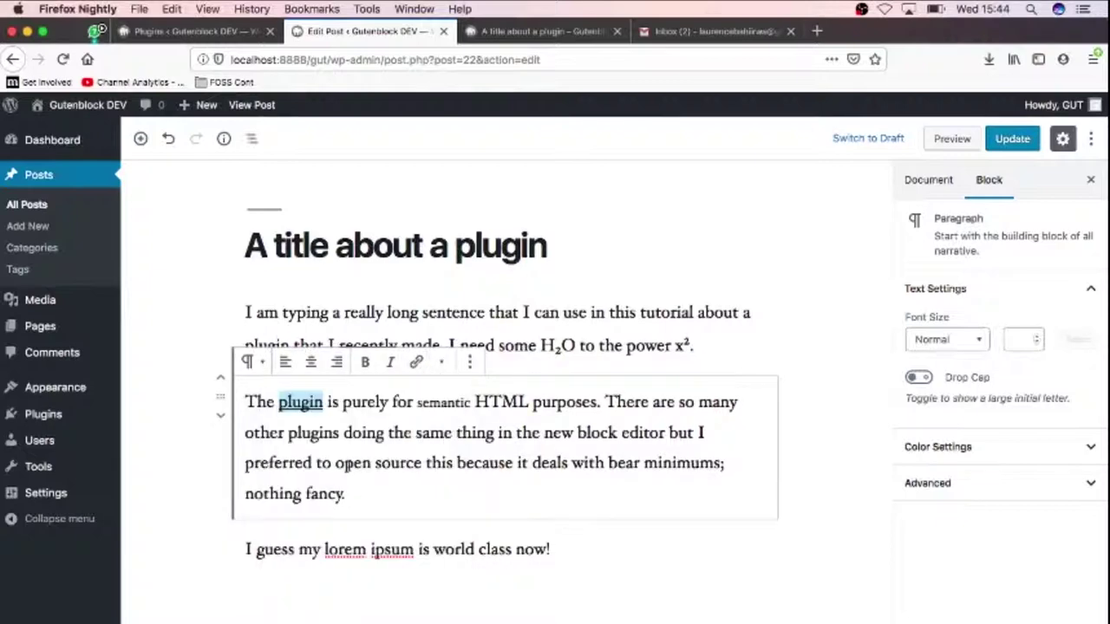
drag(338, 464, 420, 463)
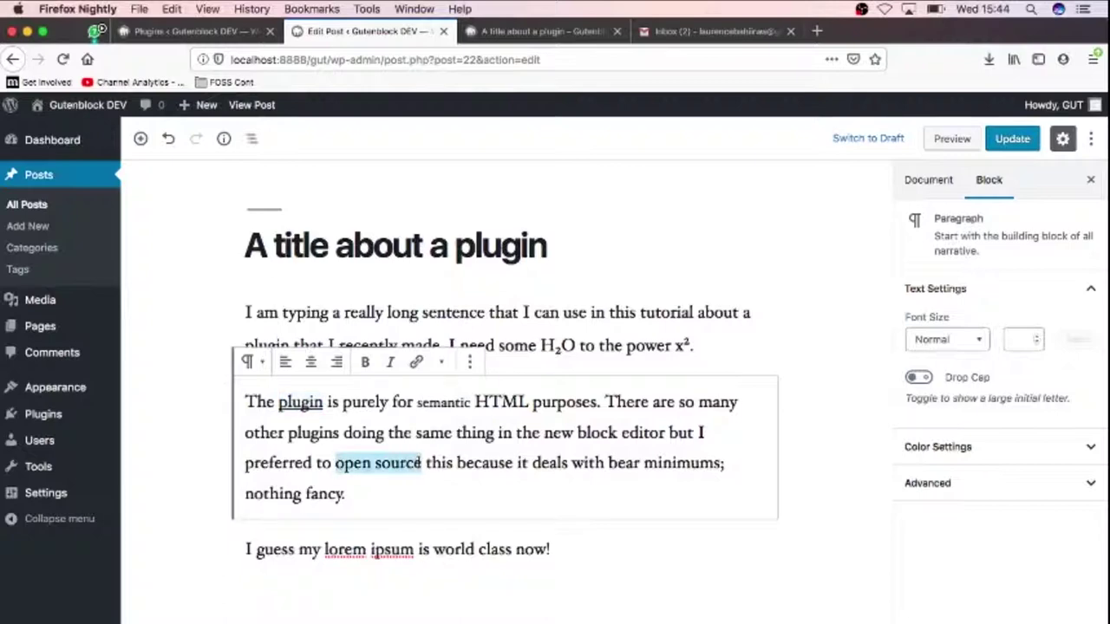
click(442, 362)
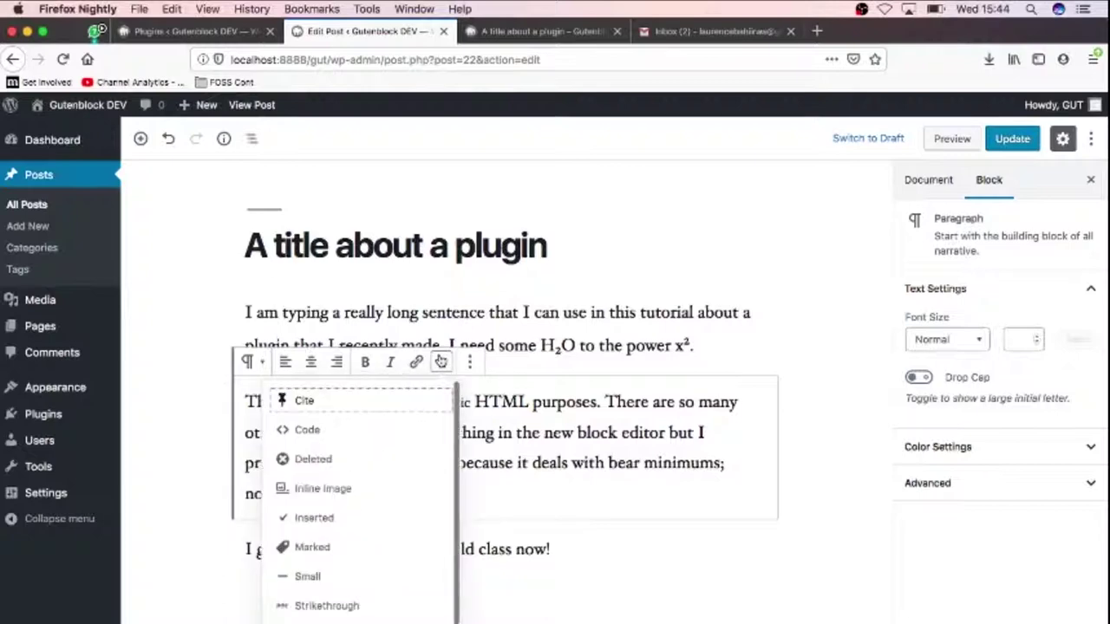
click(336, 548)
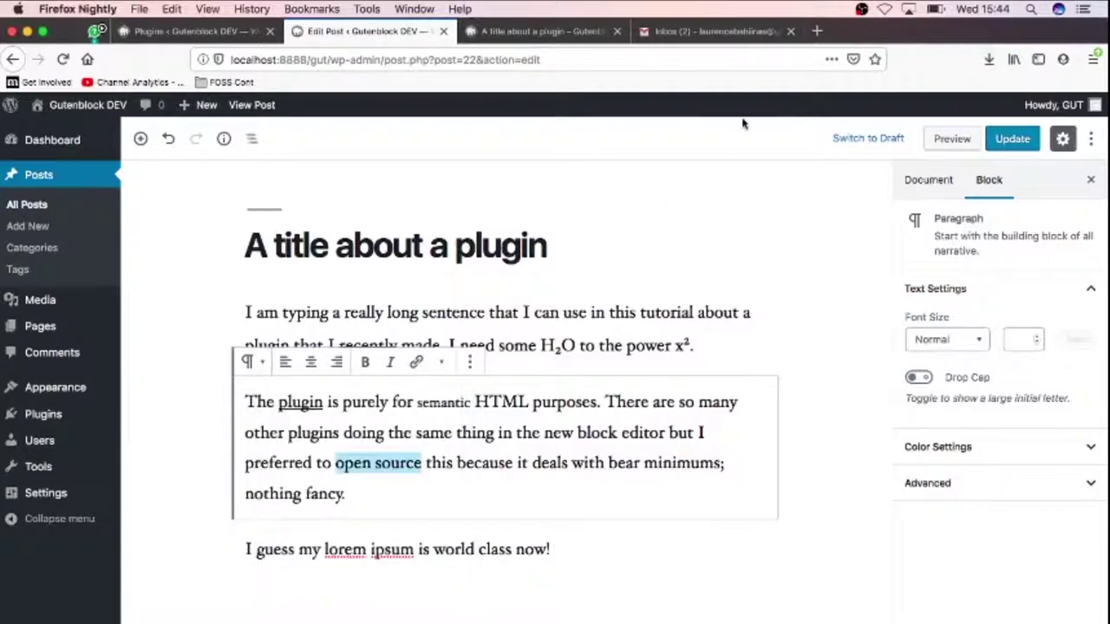
click(1006, 138)
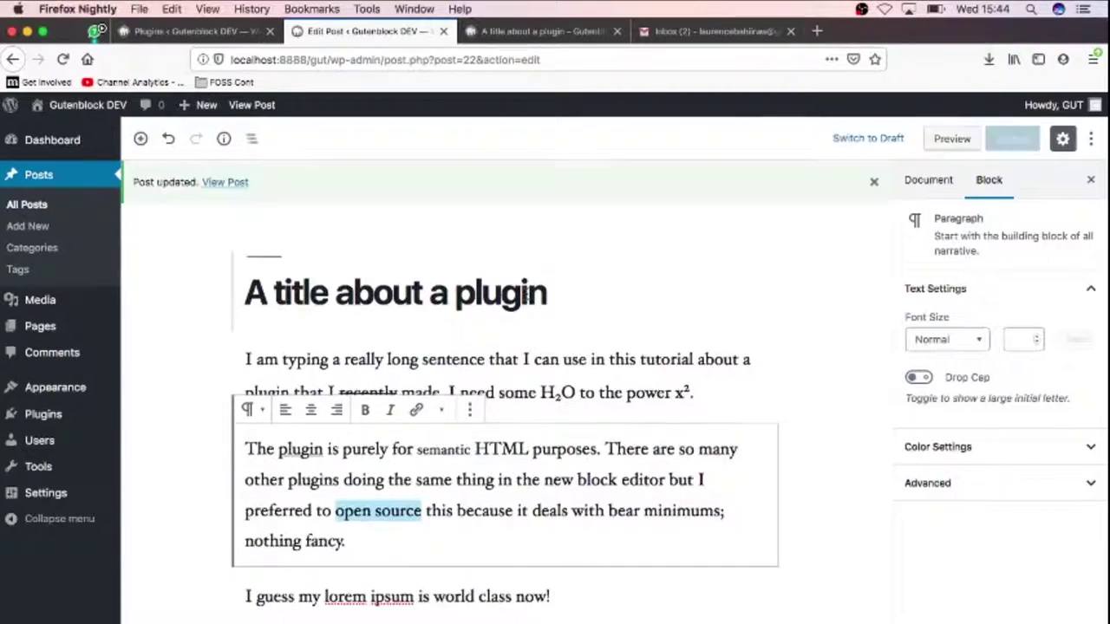
Reload the published post's front-end page to show the new formatting.
click(548, 33)
key(super+r)
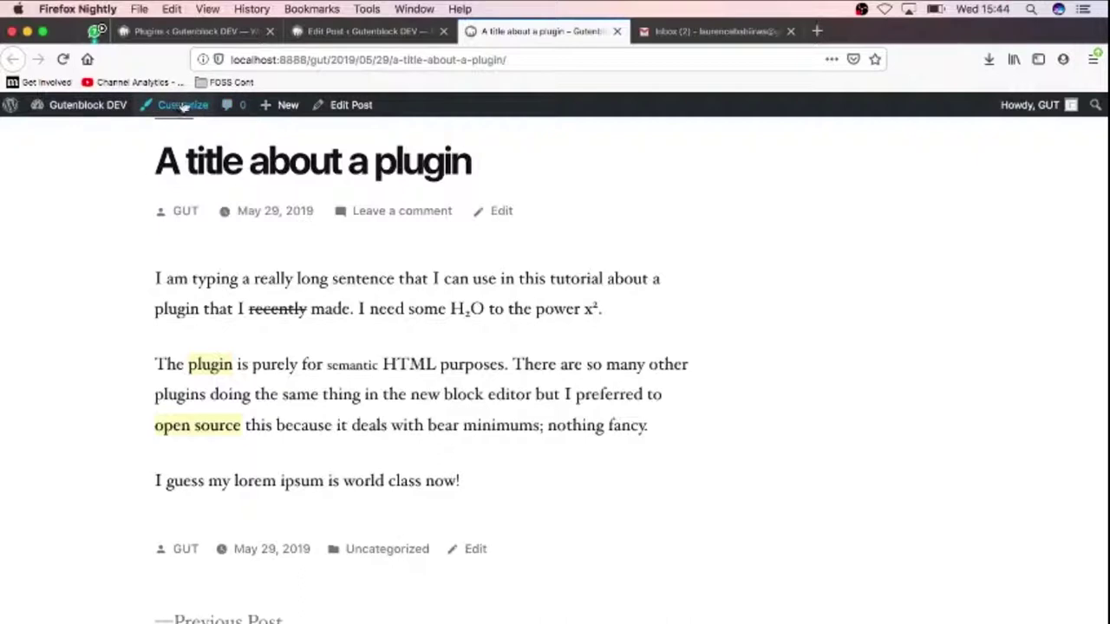
Inspect the formatted paragraph's HTML to review its ins, small and mark tags.
right_click(211, 370)
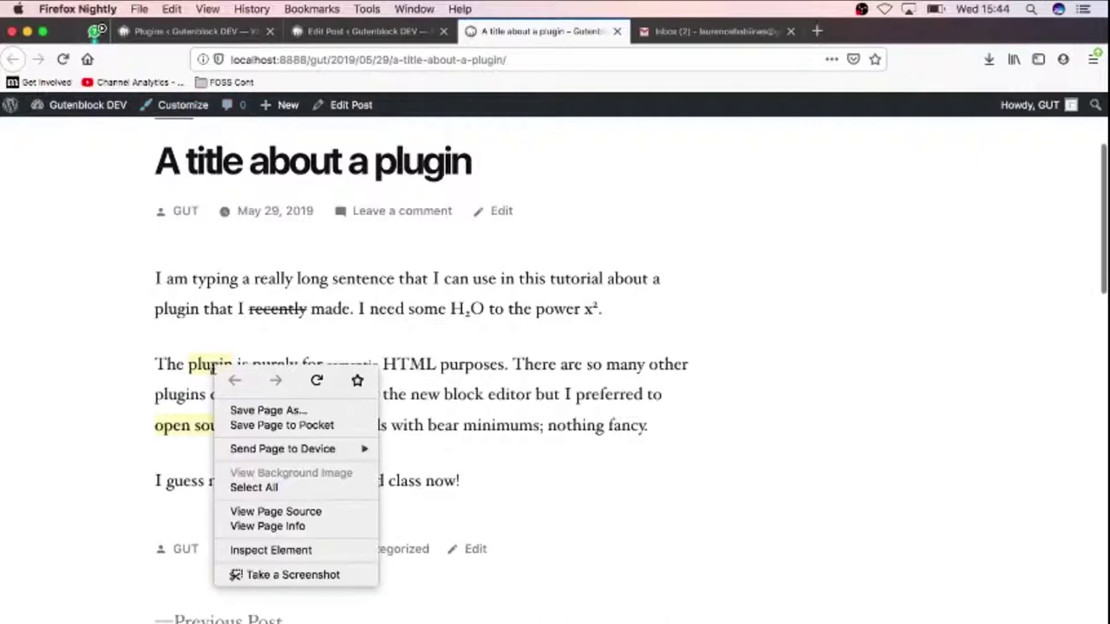
click(289, 549)
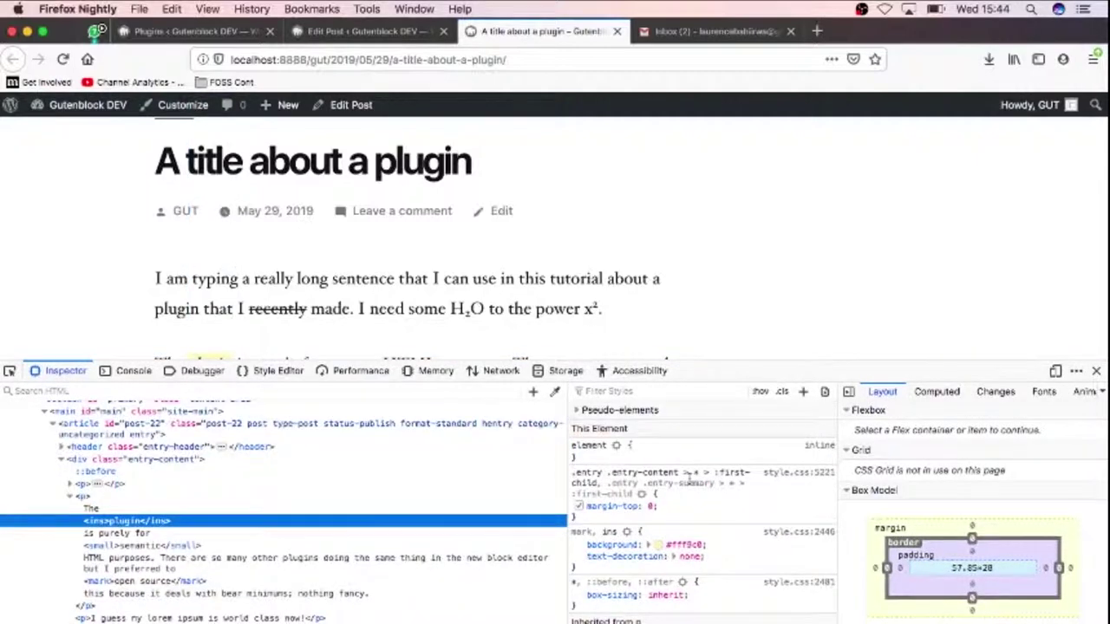
scroll(669, 295, down, 2)
scroll(668, 292, down, 1)
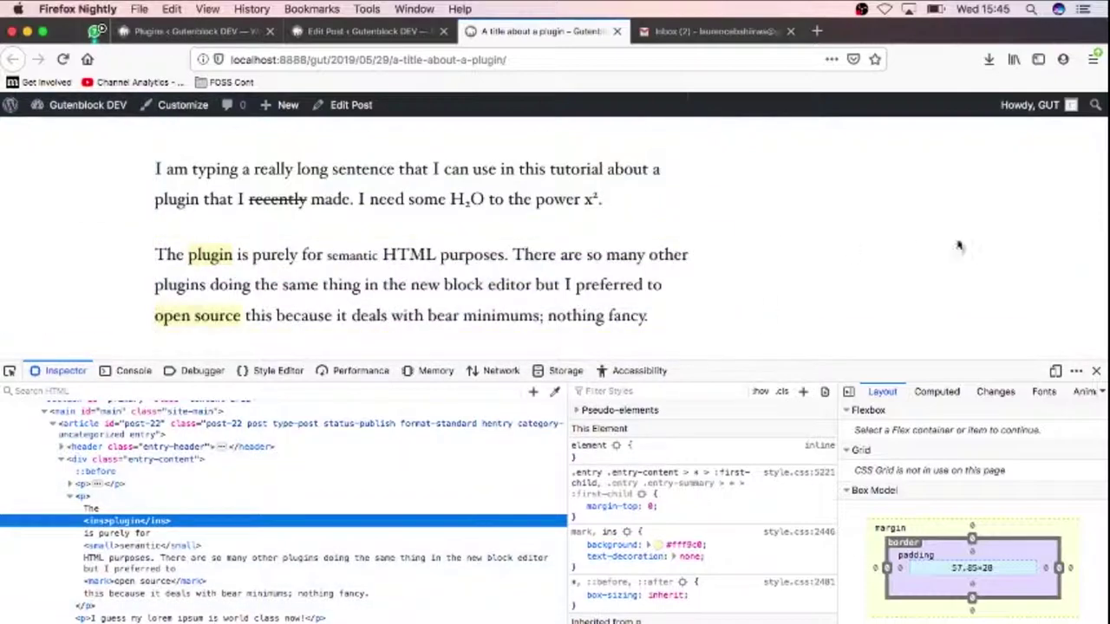
Close the developer tools and return to the WordPress Plugins page.
click(1096, 371)
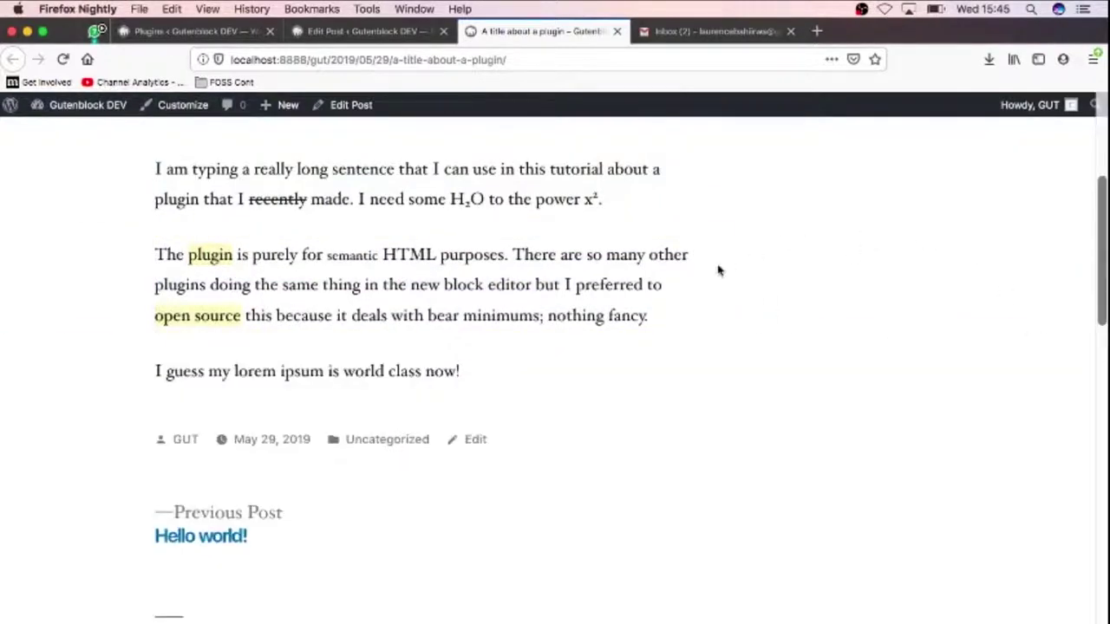
scroll(508, 280, up, 5)
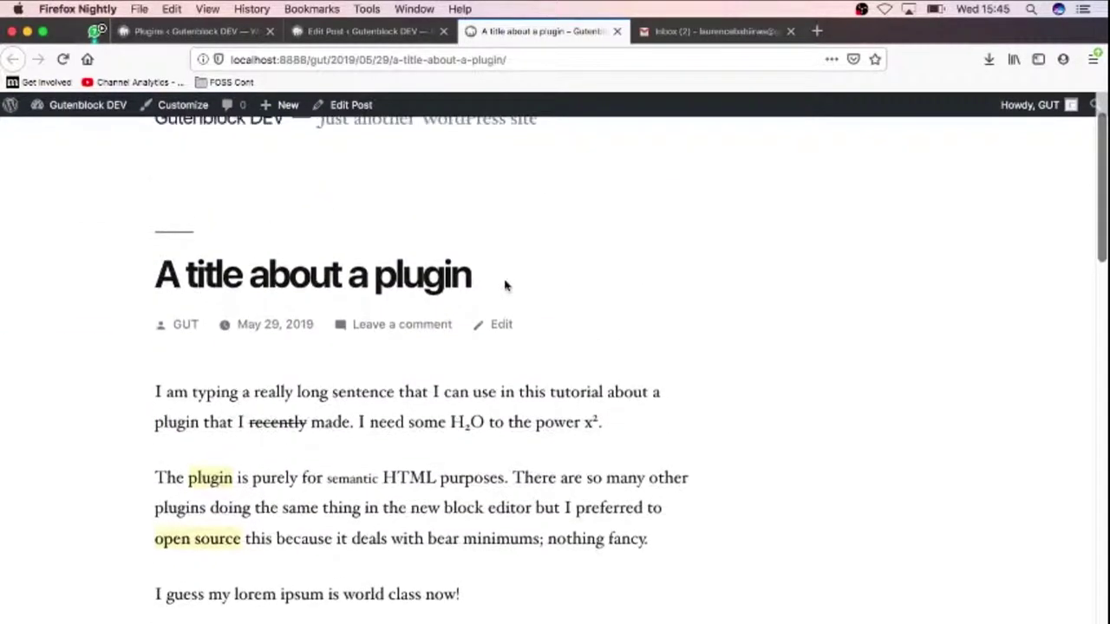
scroll(505, 285, down, 3)
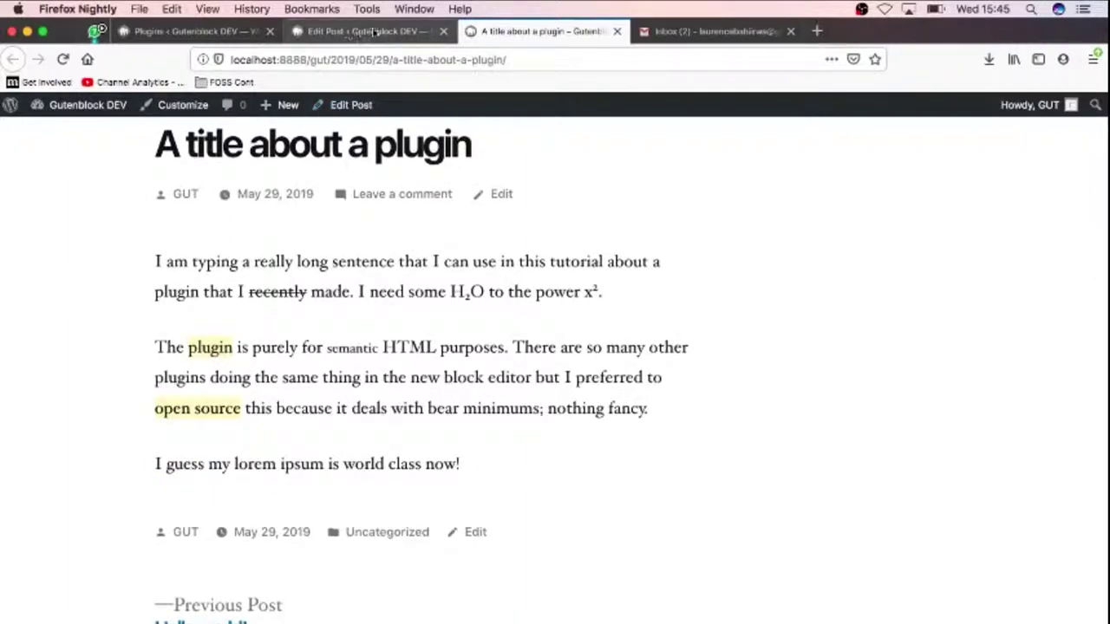
click(236, 31)
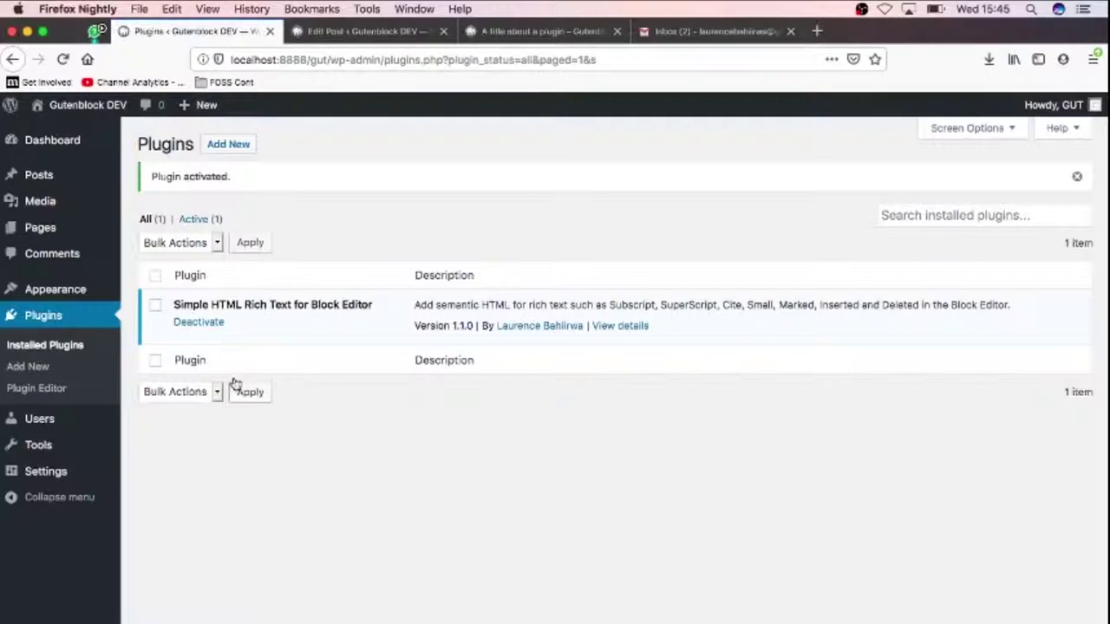